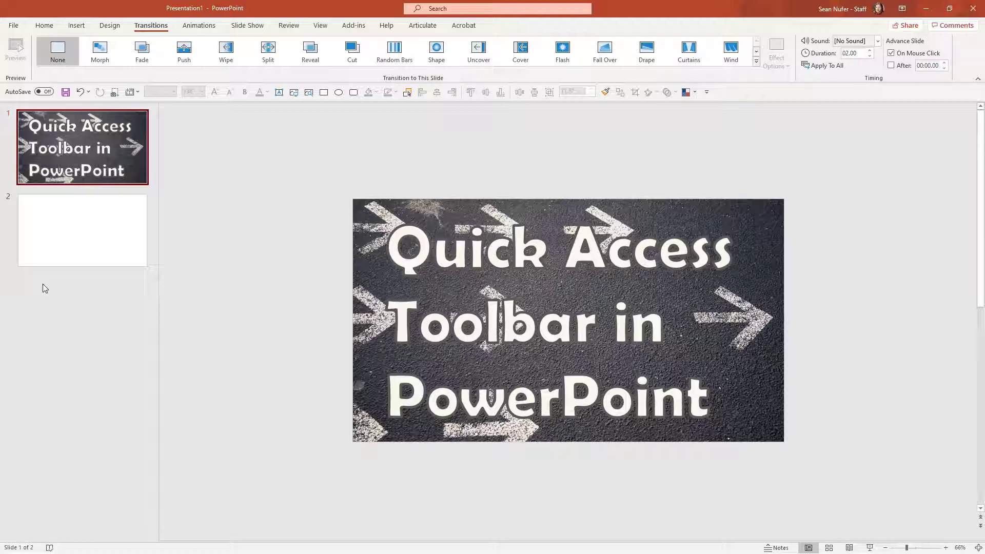
Step: Select the slide 1 title and show the New Slide layout gallery from the Quick Access Toolbar
left_click(111, 140)
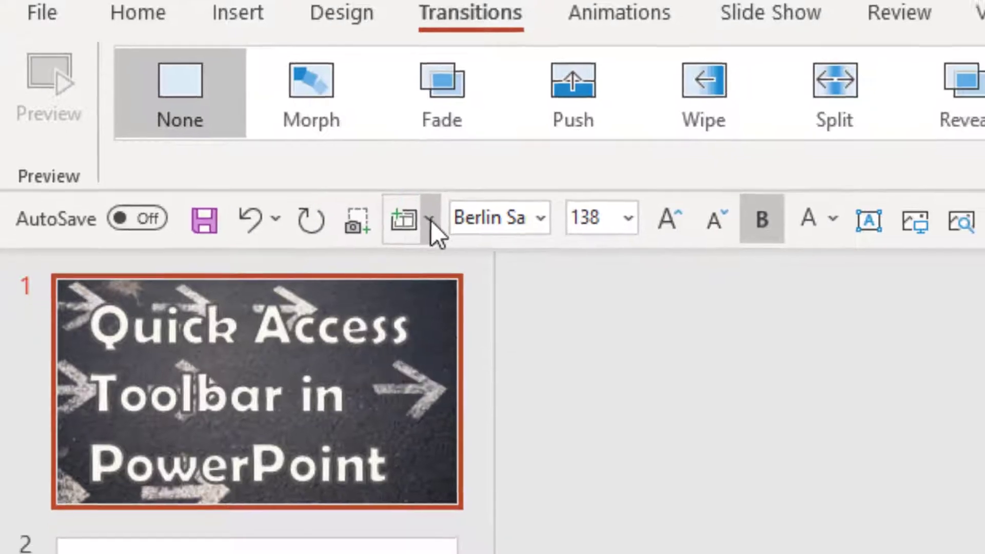
left_click(438, 229)
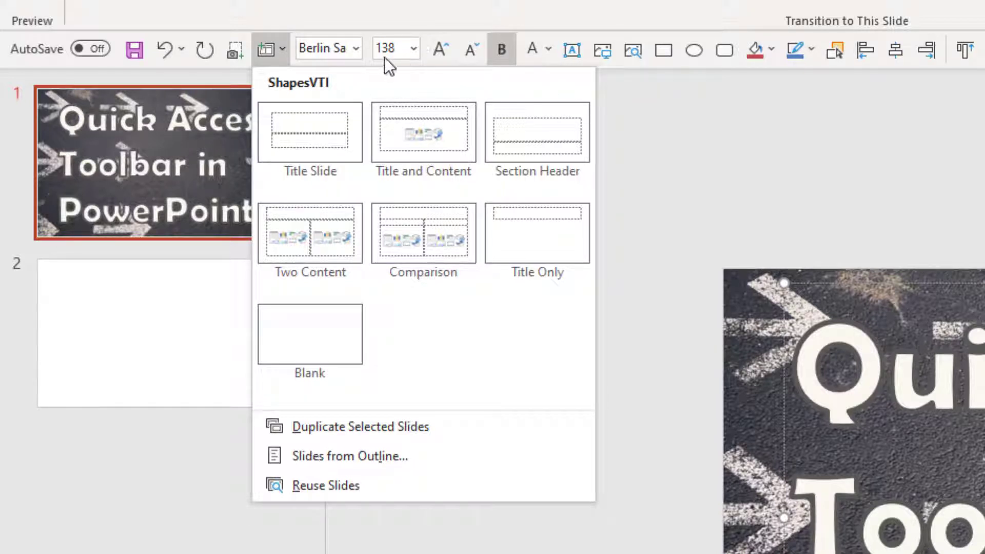
Step: Close the layout gallery, then browse the QAT font, font size and font colour lists
key("Escape")
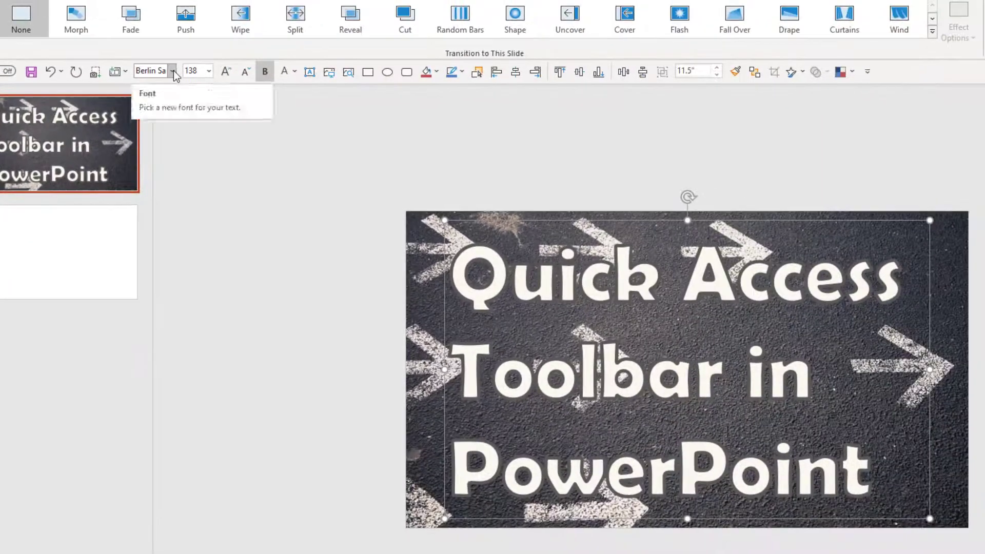
left_click(173, 71)
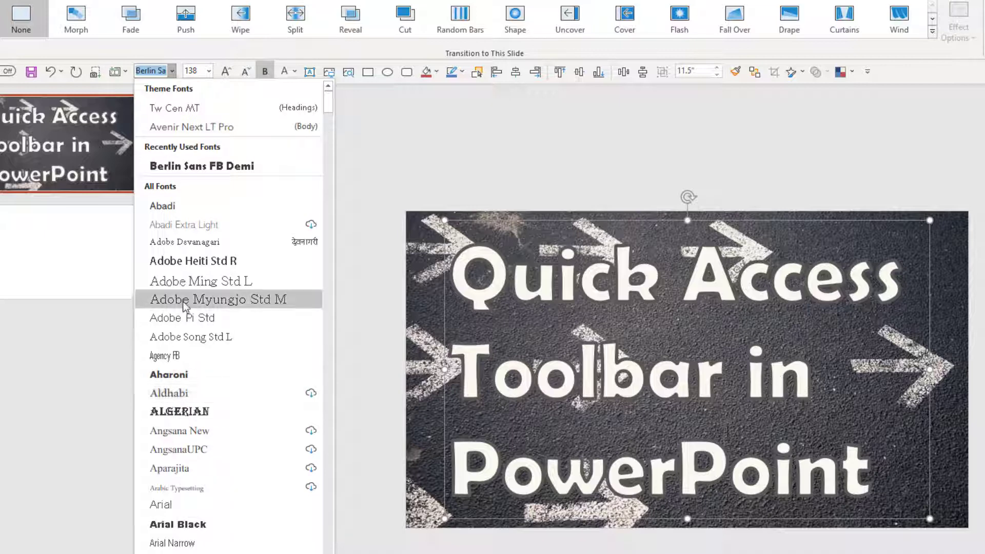
left_click(209, 72)
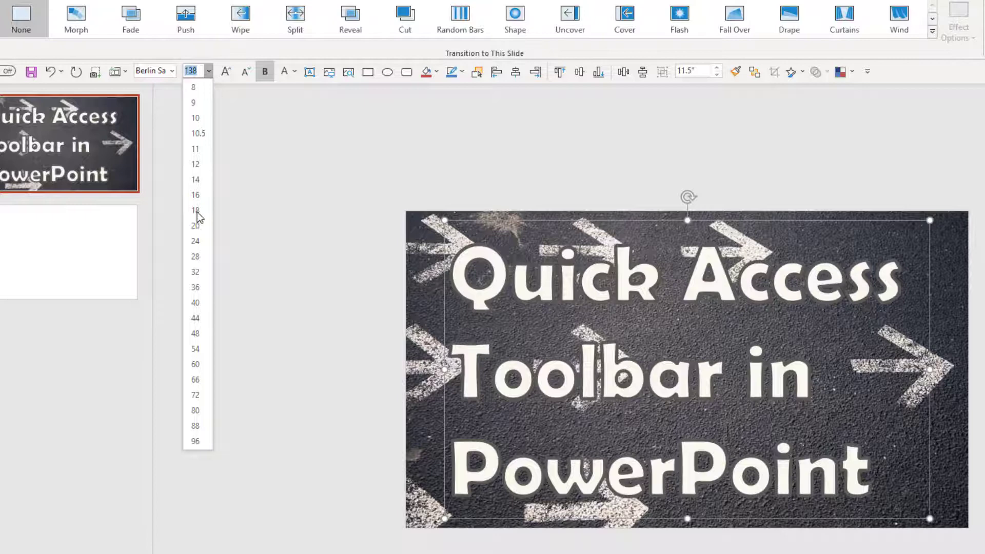
left_click(295, 73)
left_click(295, 71)
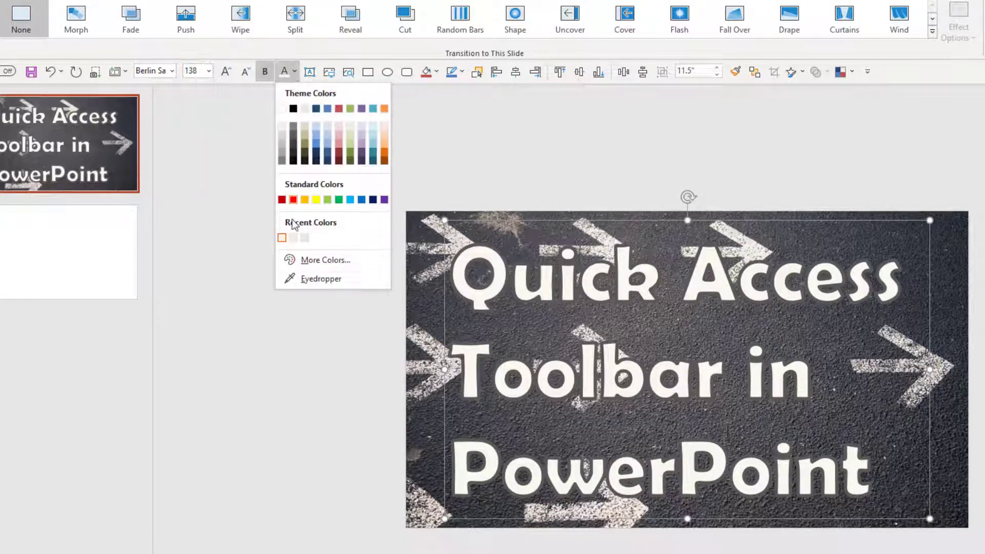
left_click(305, 280)
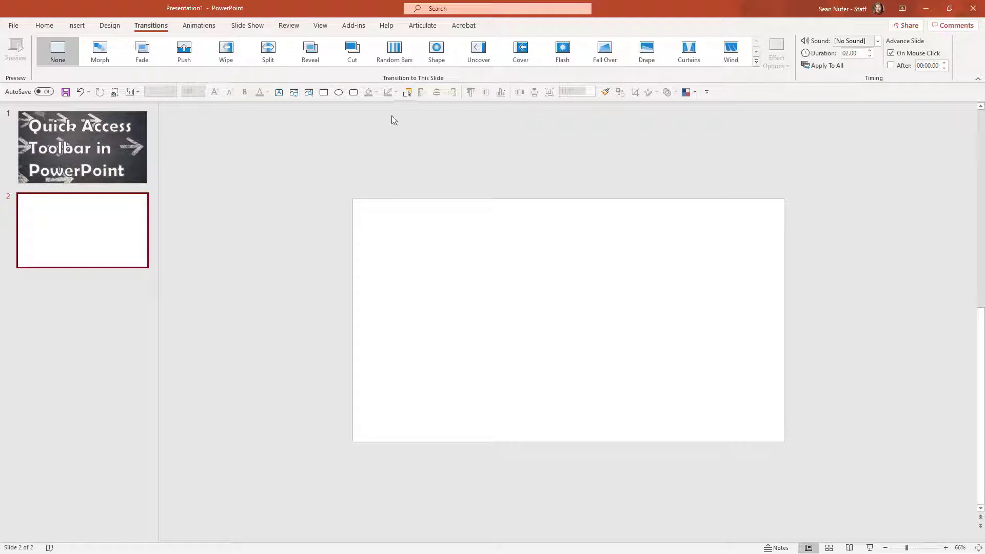
Step: Draw a blue rectangle on slide 2 with the QAT Rectangle tool and Ctrl-drag two copies
left_click(324, 95)
left_click_drag(371, 219, 475, 275)
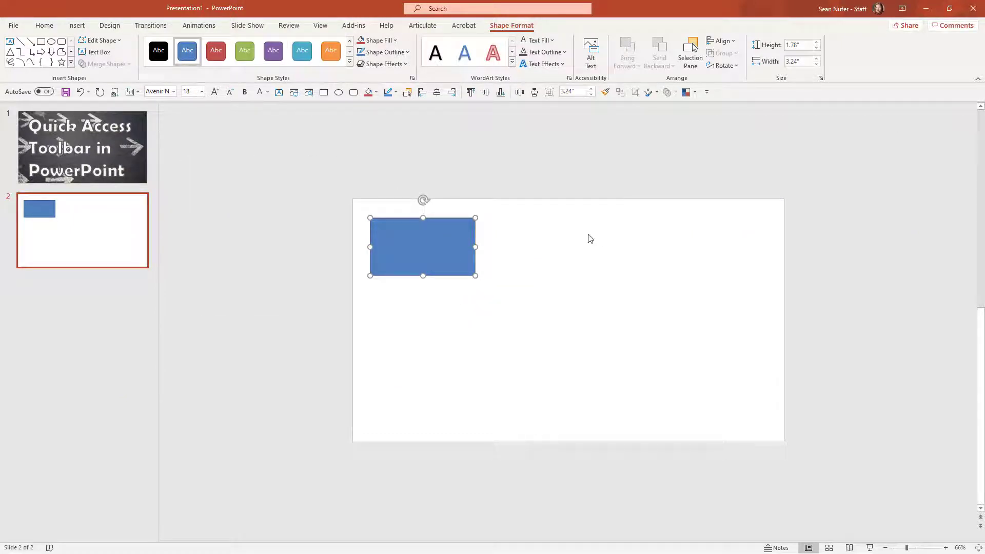
left_click_drag(437, 246, 458, 390)
Step: Colour the copies green and red, then move the red rectangle up and right to mid-slide
left_click(245, 51)
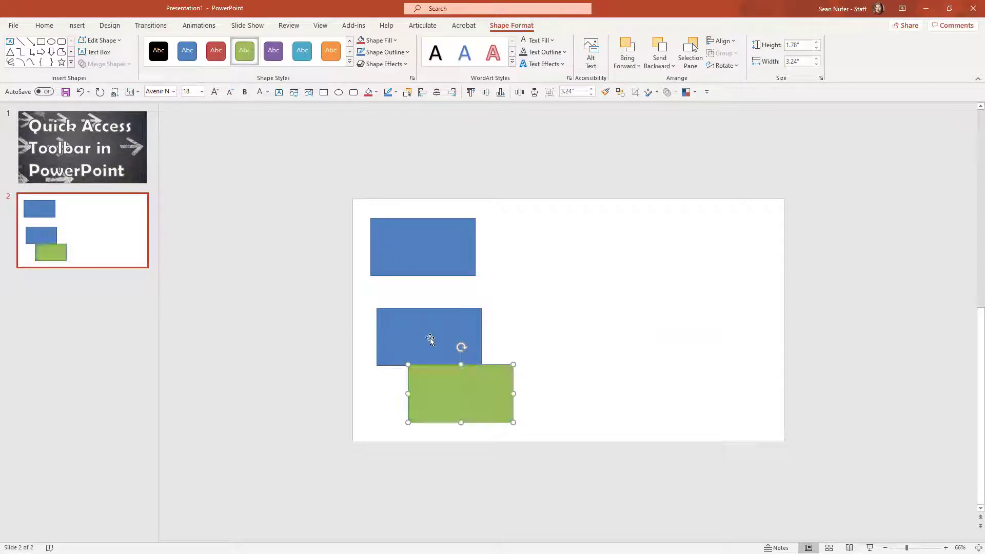
left_click(431, 339)
left_click(216, 51)
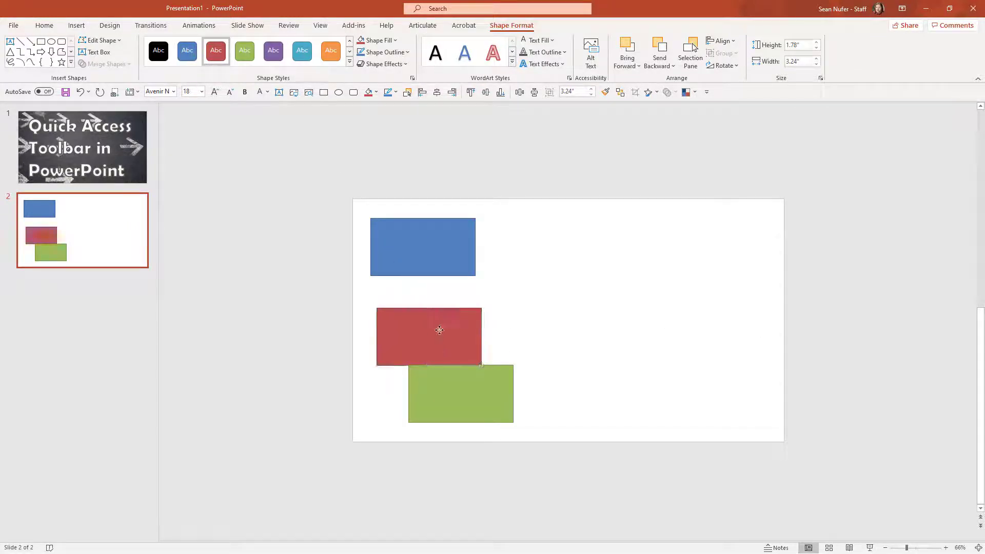
left_click_drag(435, 334, 513, 312)
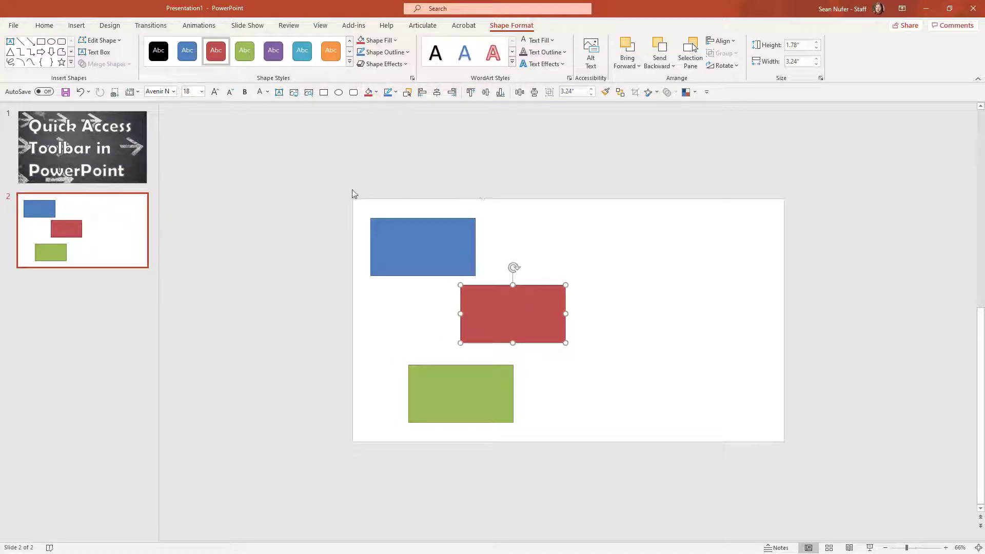
Step: Select all three rectangles and apply Align Left and Distribute Vertically from the QAT
left_click_drag(341, 188, 600, 464)
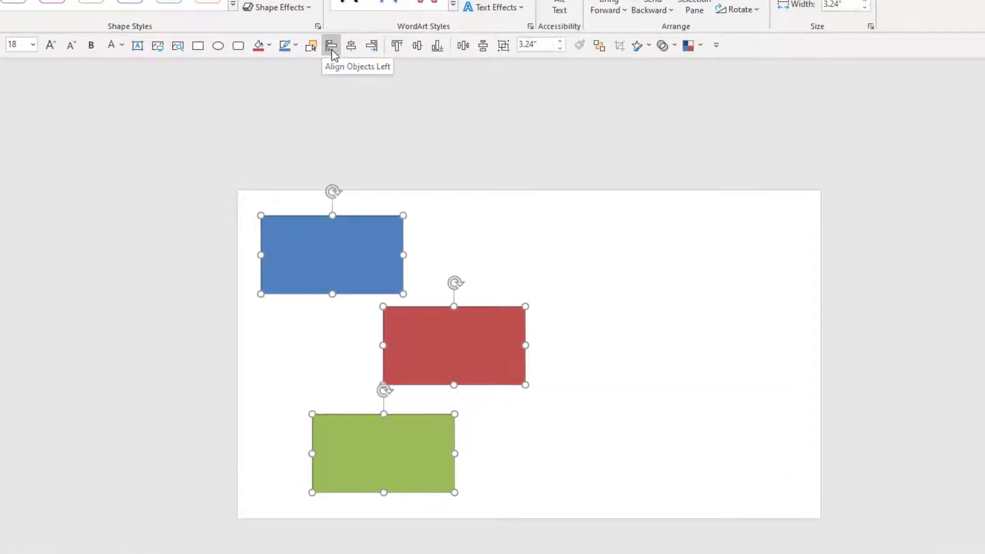
left_click(332, 50)
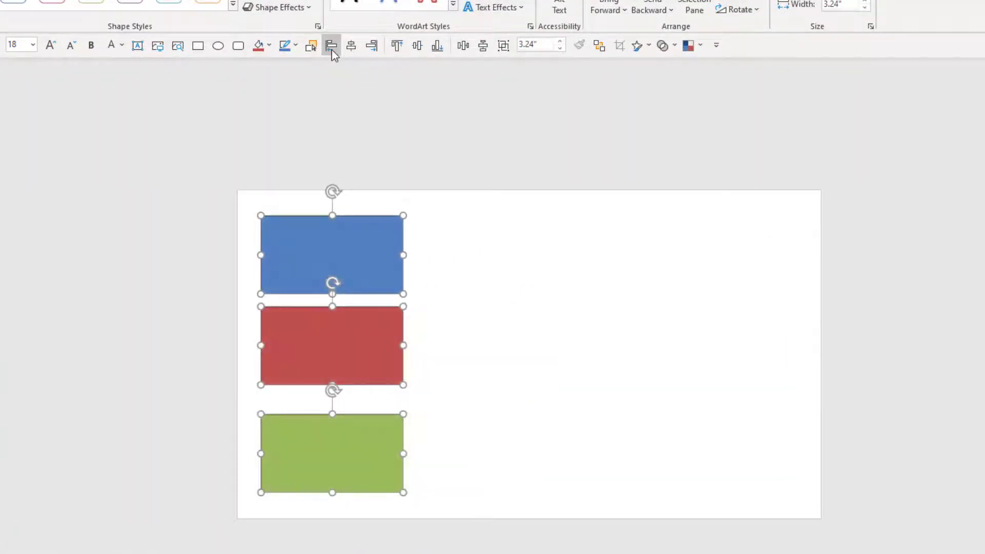
left_click(483, 49)
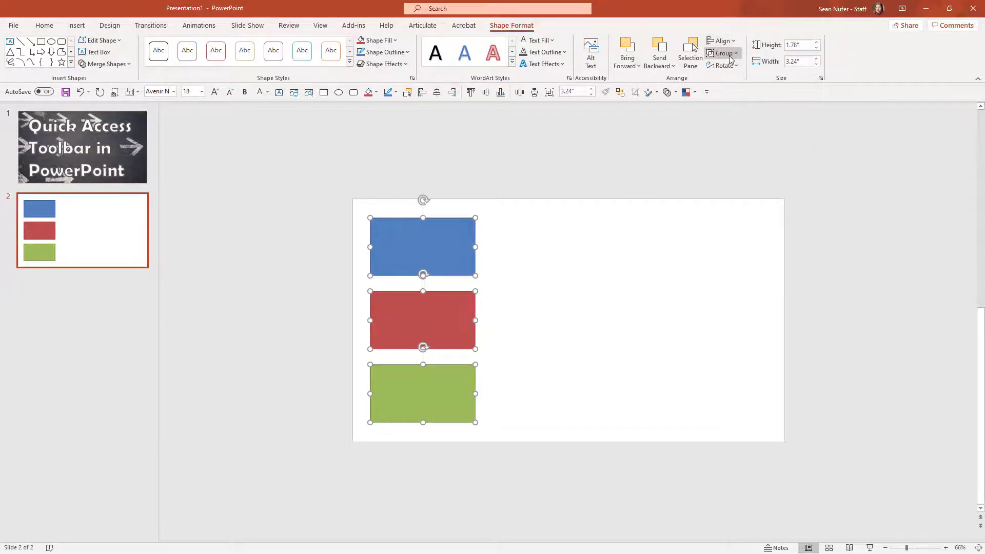
Step: Drag the red and green rectangles out to the right of the blue one
left_click(507, 248)
left_click_drag(440, 325, 513, 317)
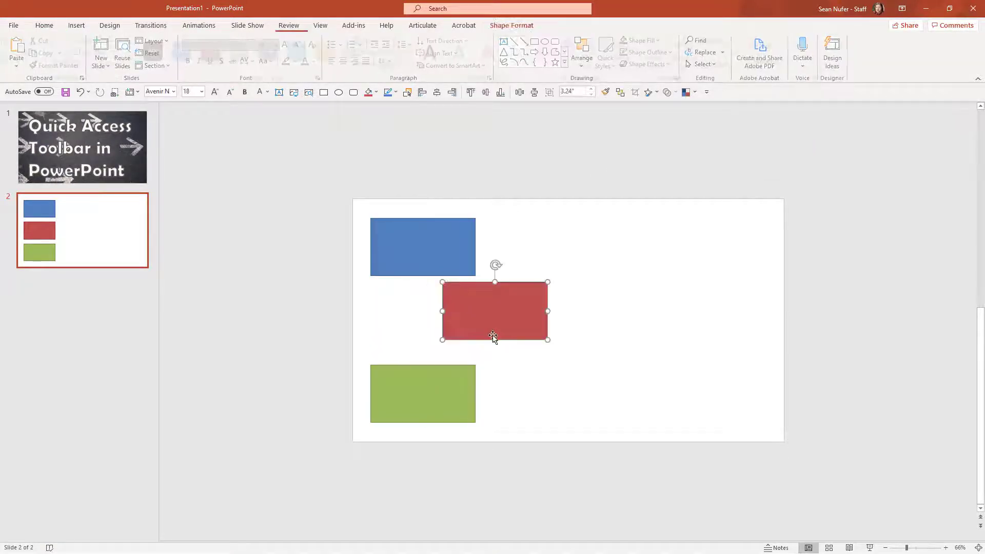
left_click_drag(435, 407, 684, 375)
left_click(564, 339)
left_click(619, 388)
Step: Select all three rectangles and apply Align Top and Distribute Horizontally from the QAT
left_click_drag(619, 388, 788, 445)
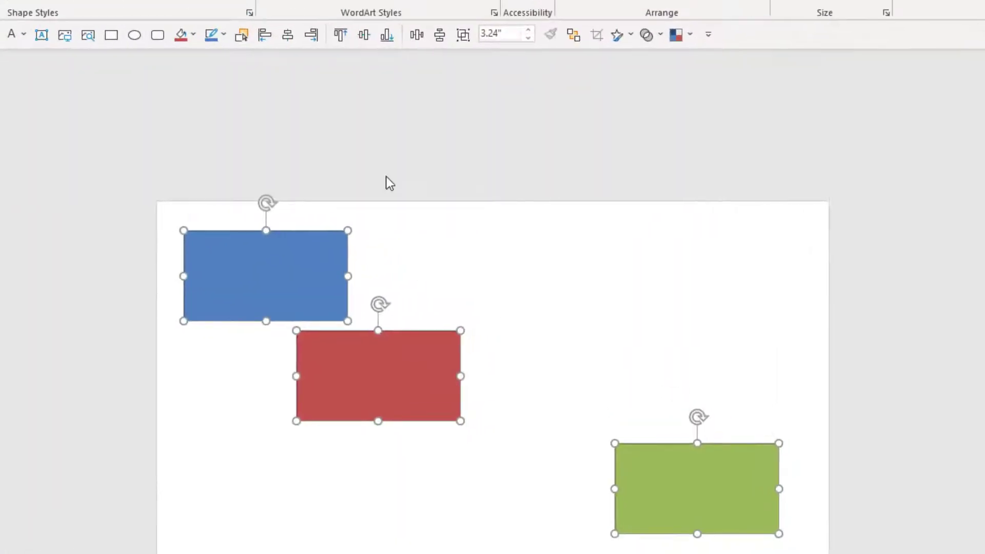
left_click(338, 35)
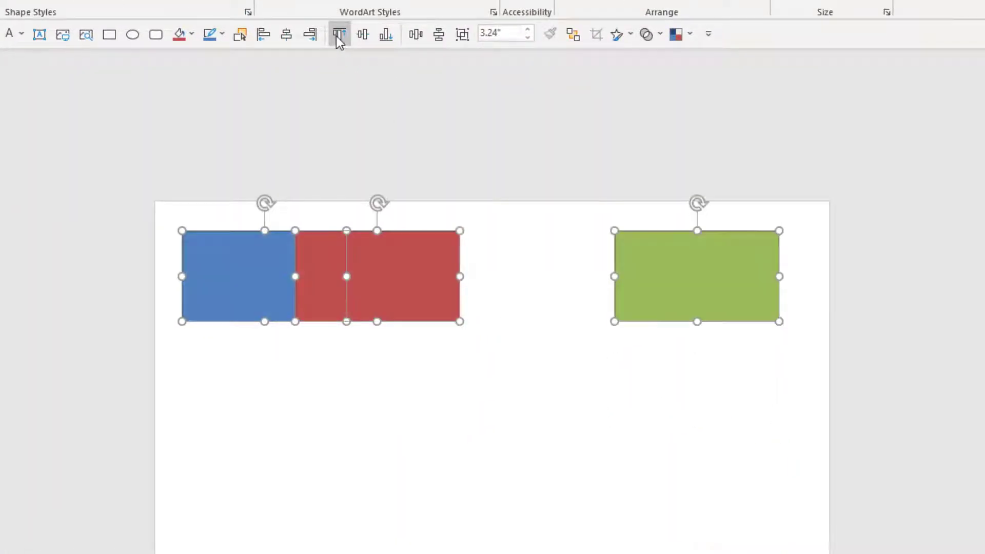
left_click(417, 35)
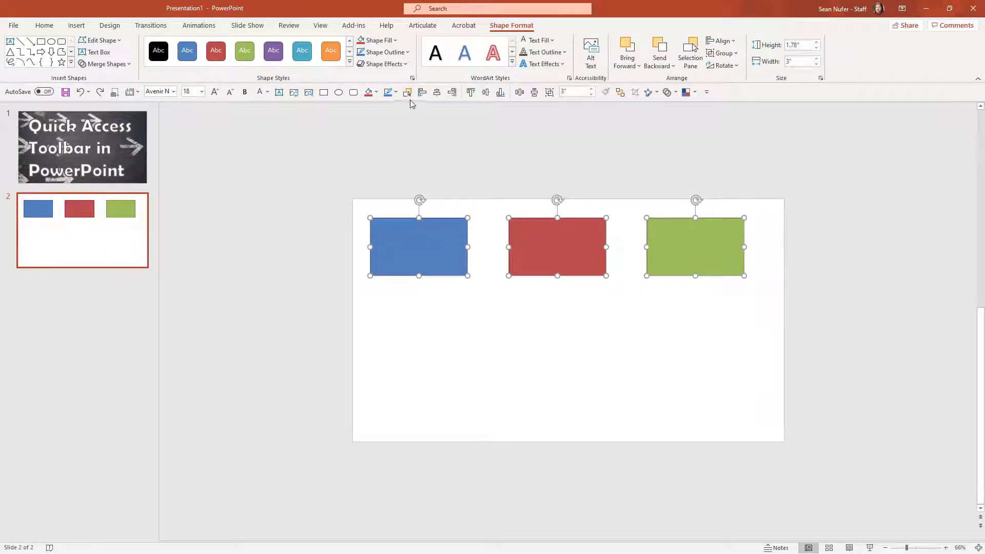
Step: Check the Home > Select menu, then open the Selection Pane listing Rectangles 1, 2 and 3
left_click(408, 93)
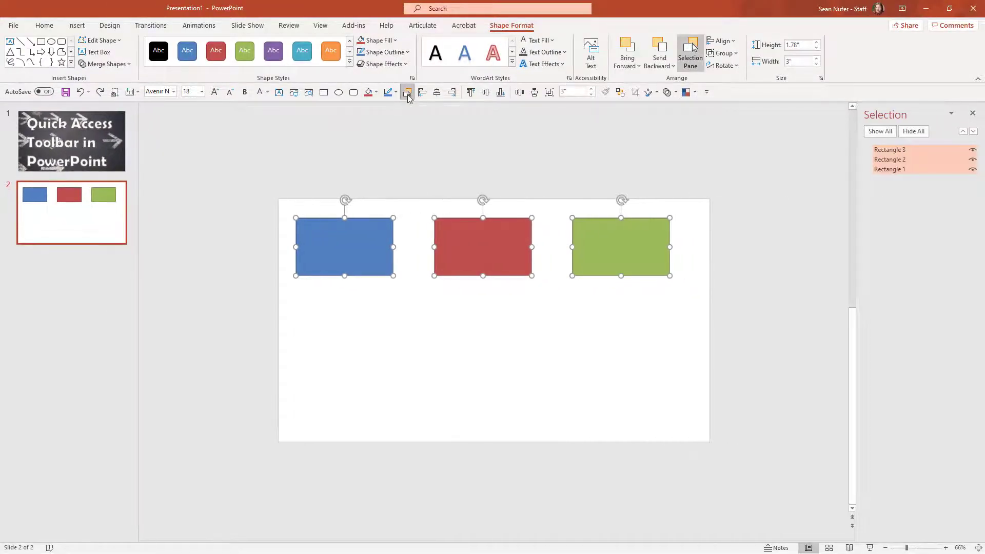
left_click(408, 93)
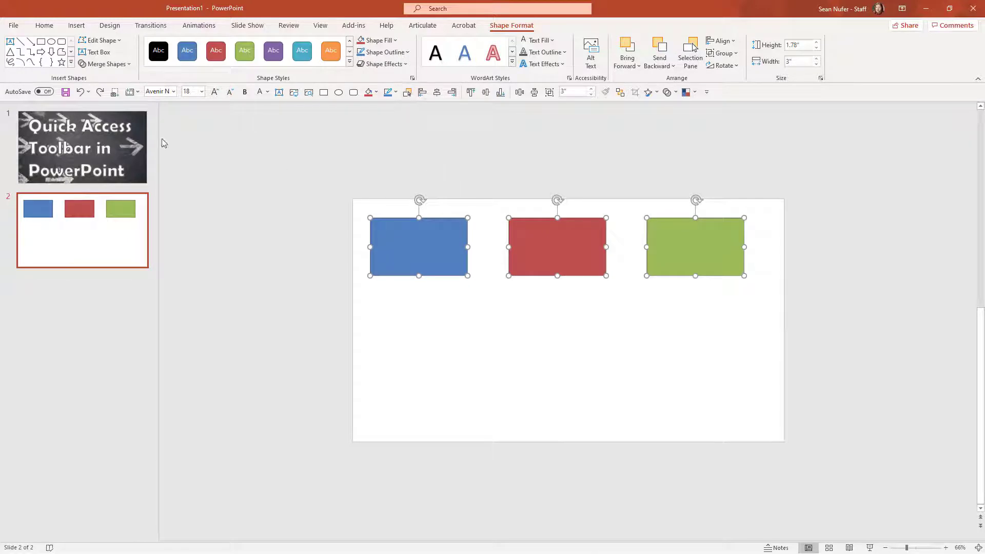
left_click(44, 25)
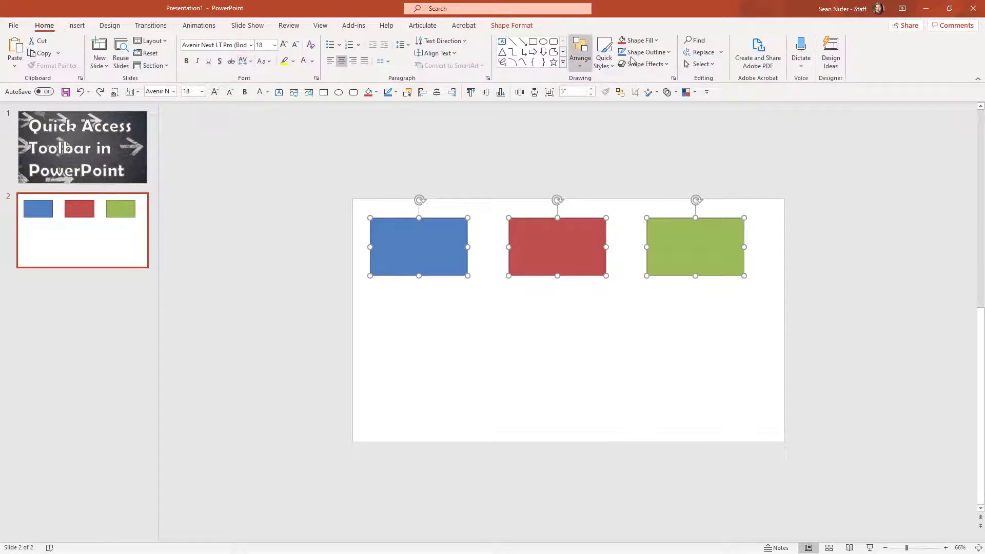
left_click(701, 64)
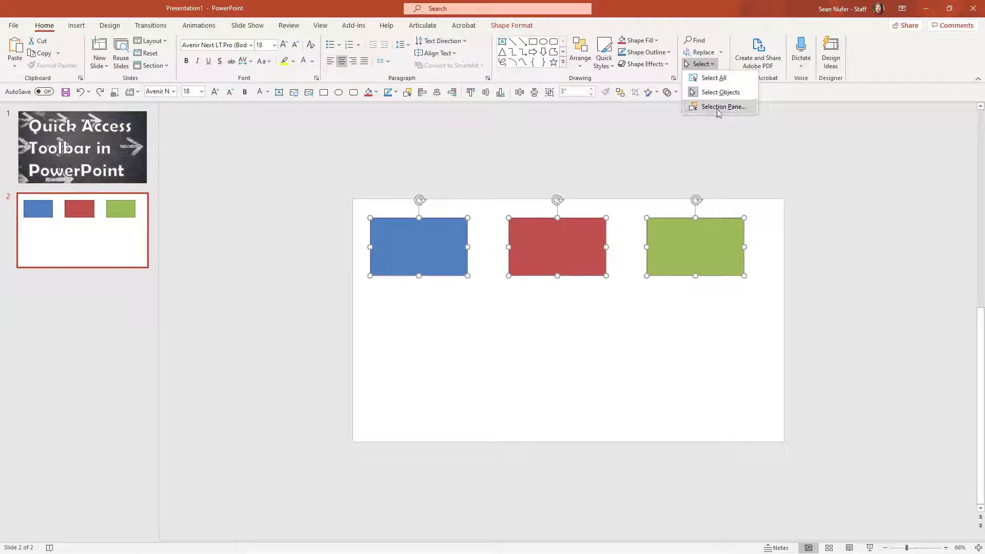
left_click(408, 95)
left_click(407, 94)
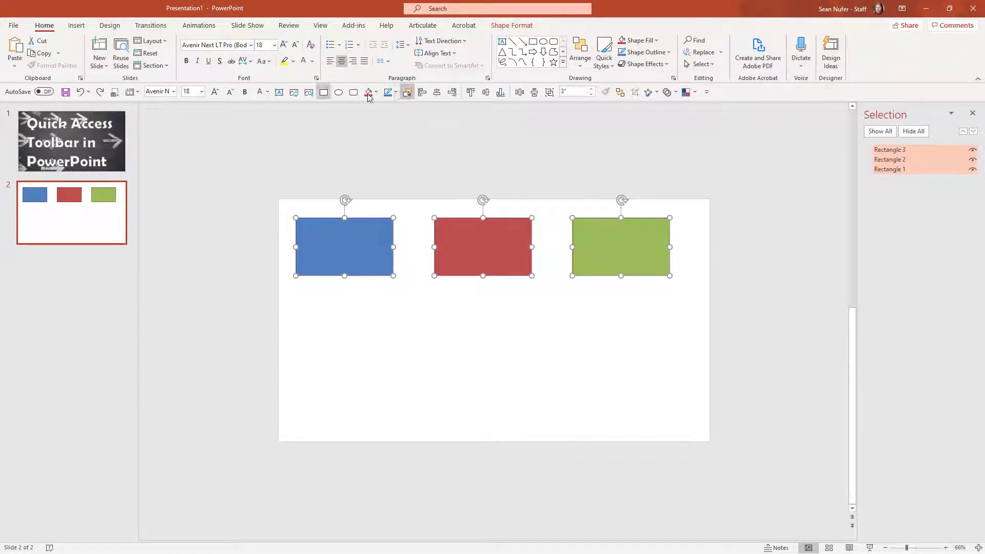
Step: Open and close the Merge Shapes options, then dismiss the open gallery
left_click(677, 93)
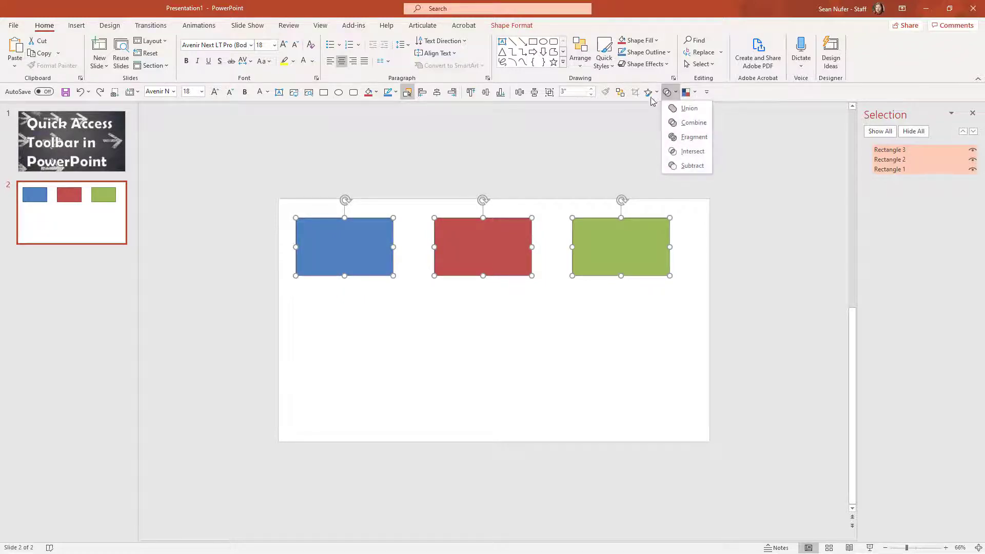
left_click(667, 93)
left_click(657, 93)
left_click(619, 133)
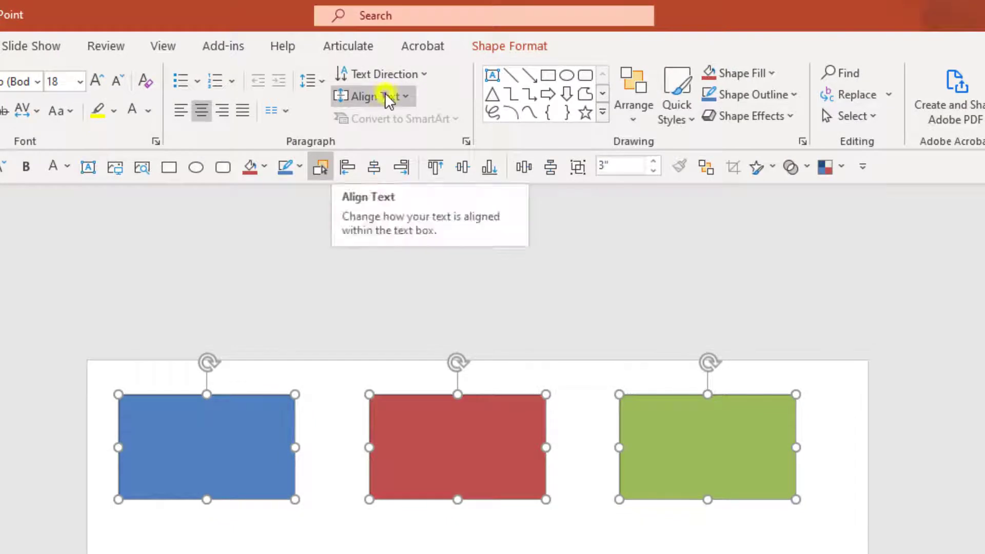
Step: Add the Recently Used Shapes gallery to the Quick Access Toolbar through its right-click menu
right_click(386, 95)
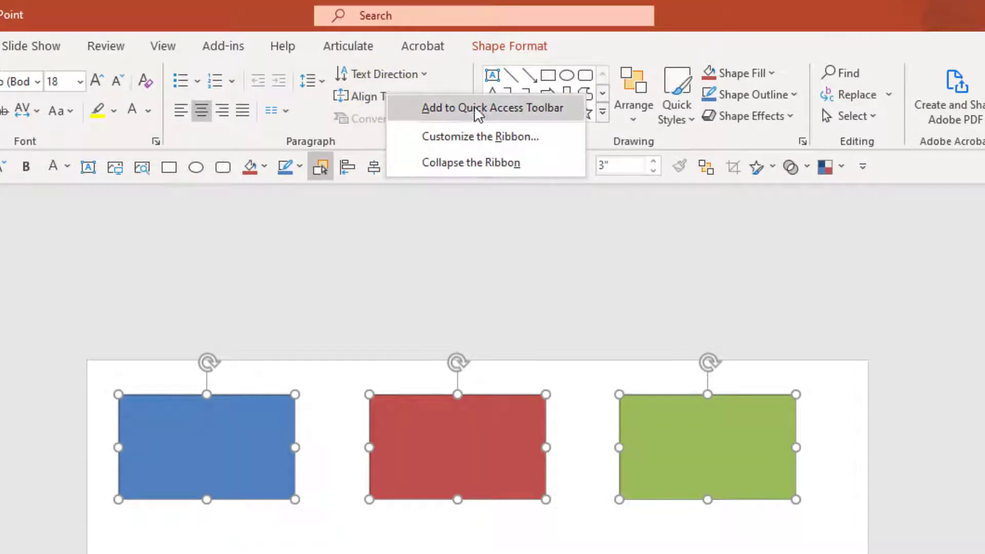
left_click(604, 112)
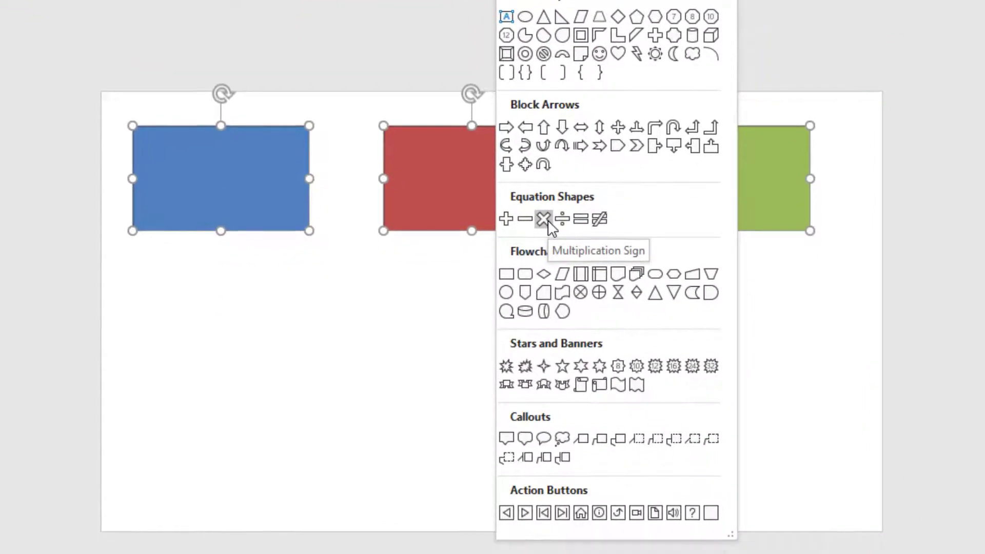
right_click(564, 366)
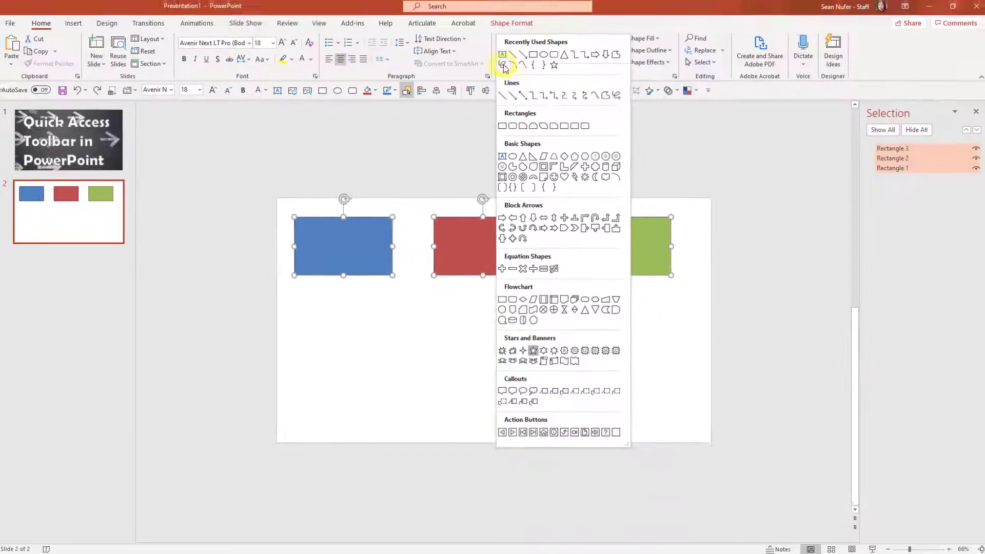
right_click(503, 65)
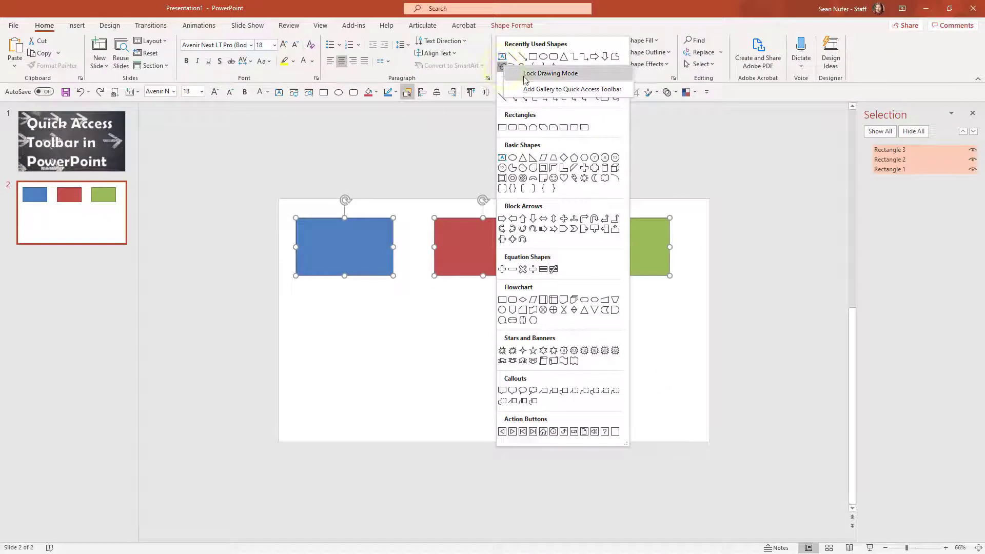
left_click(540, 91)
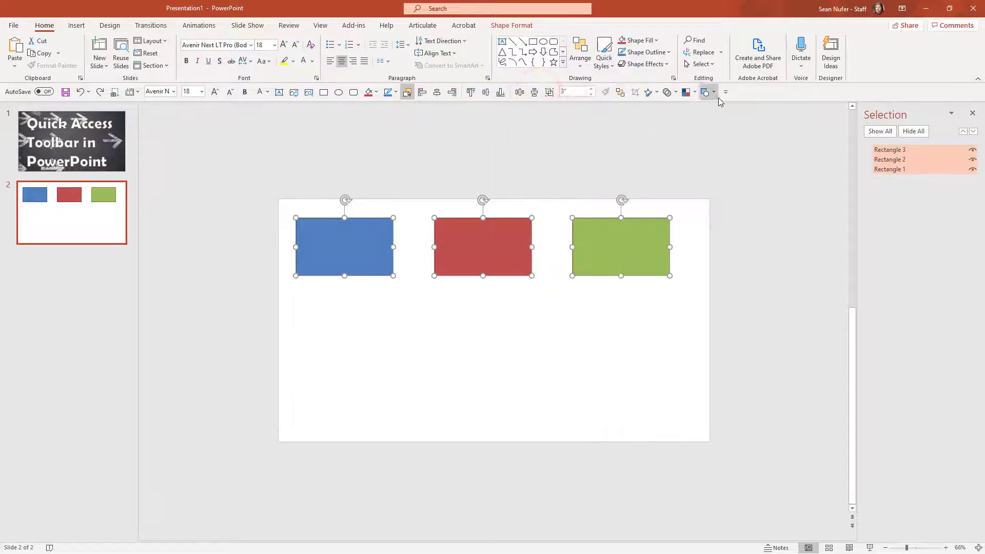
Step: Remove the shapes gallery from the Quick Access Toolbar again
left_click(725, 93)
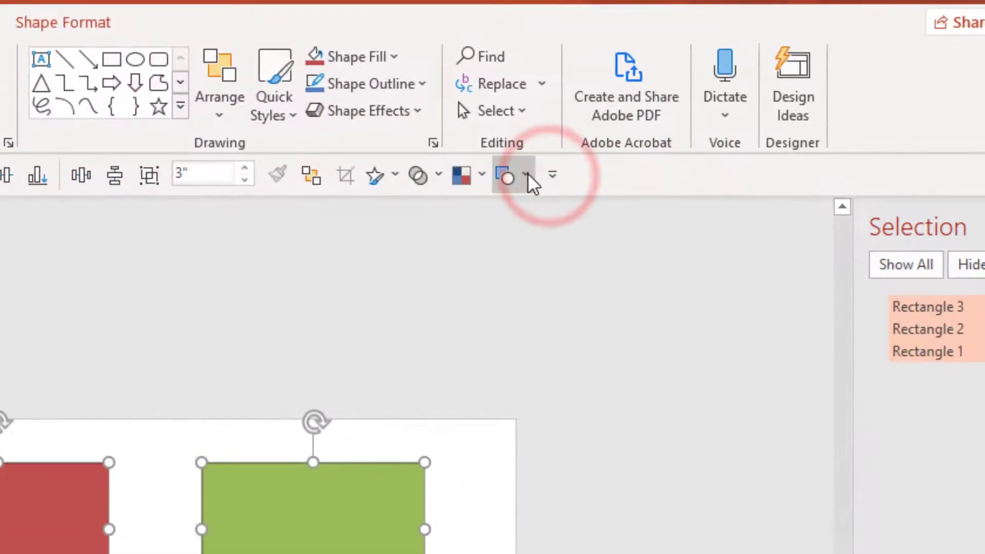
right_click(585, 148)
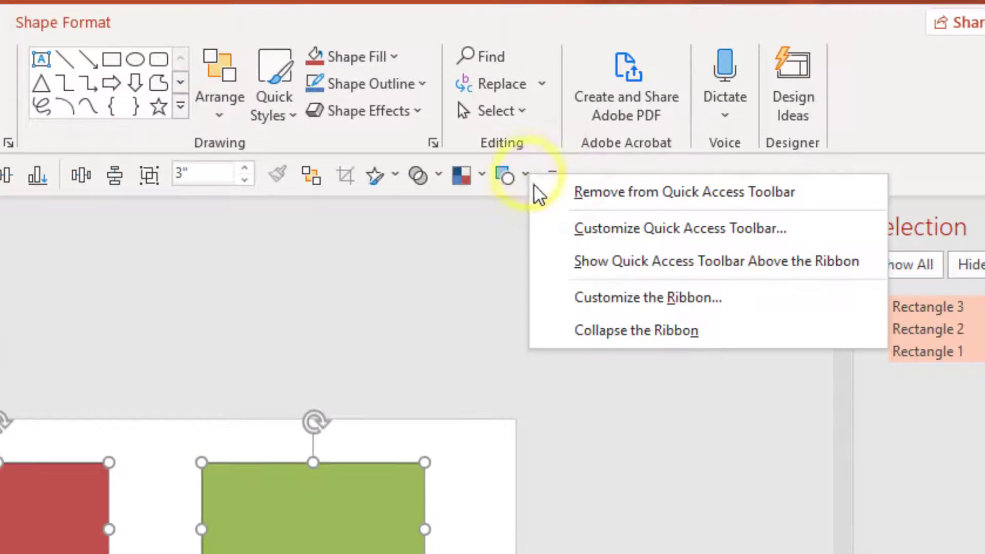
left_click(582, 191)
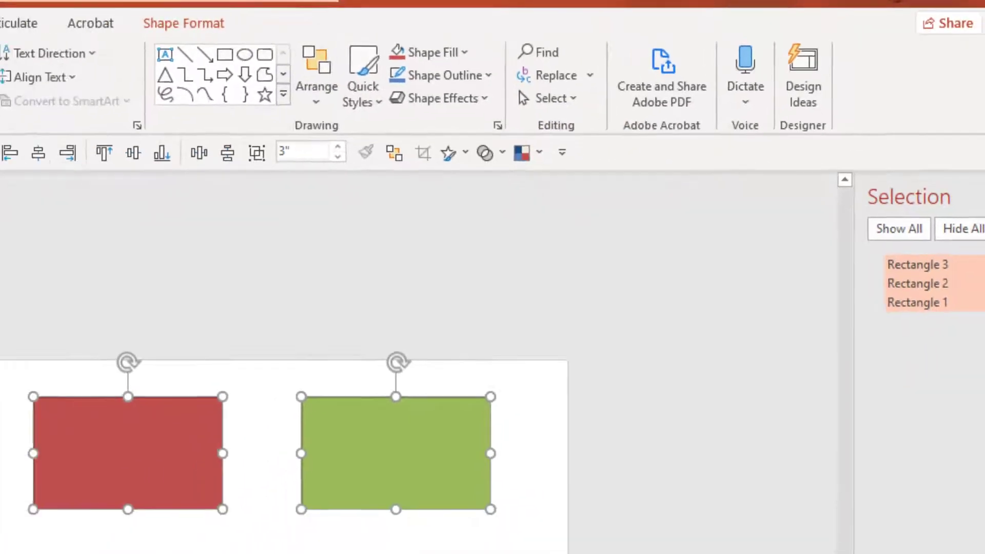
Step: Switch through the Insert, Design, Transitions, Animations, Slide Show, Review and Shape Format tabs
left_click(76, 25)
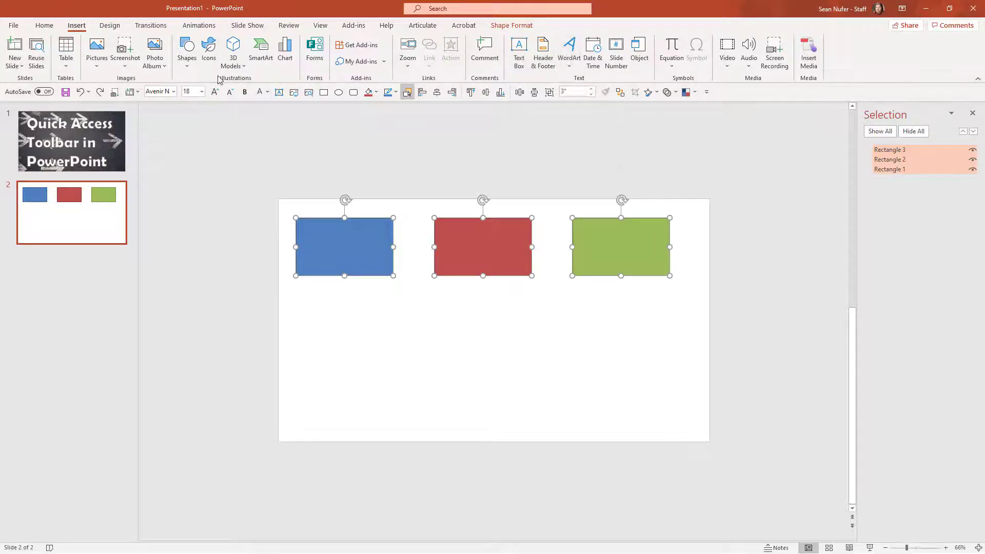
right_click(213, 50)
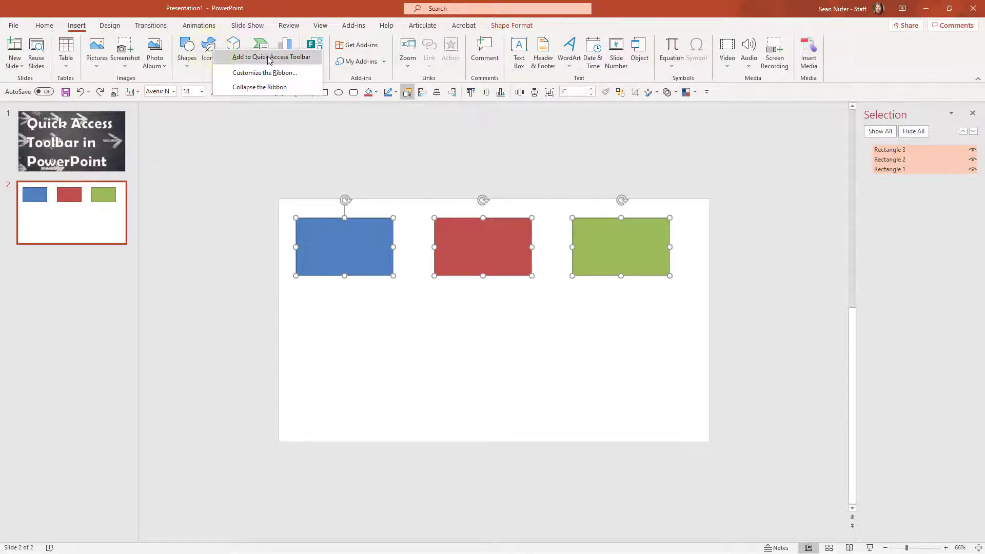
left_click(113, 27)
left_click(161, 28)
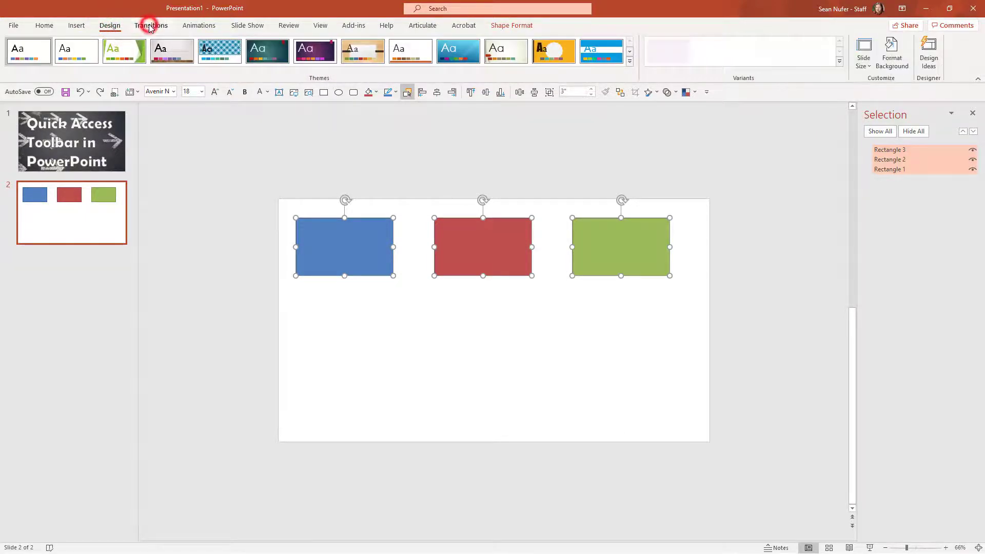
left_click(195, 27)
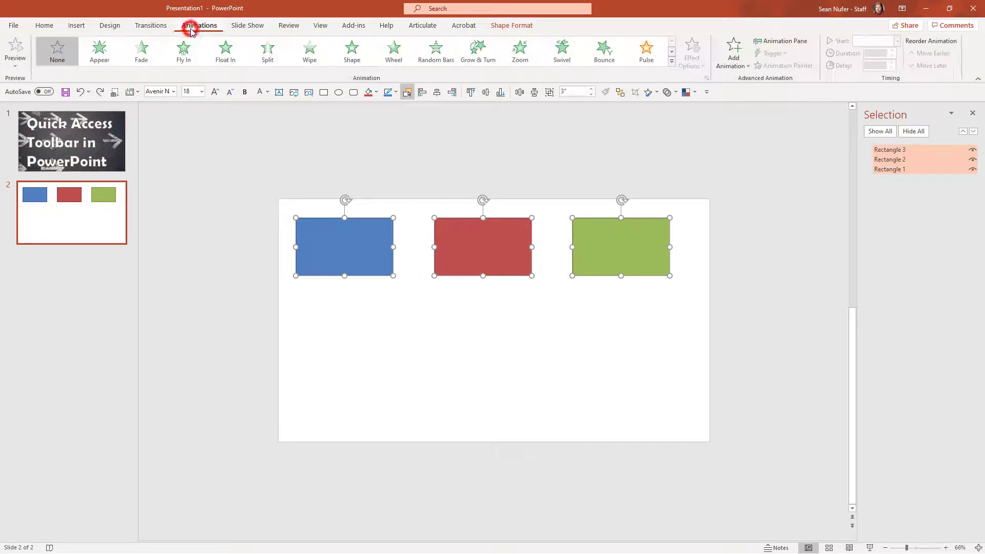
left_click(654, 92)
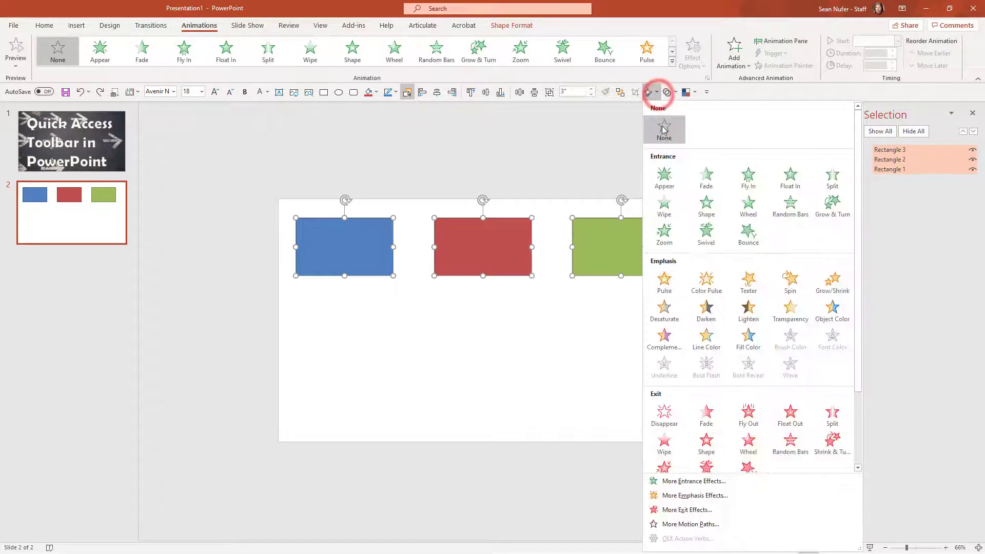
left_click(250, 26)
left_click(289, 26)
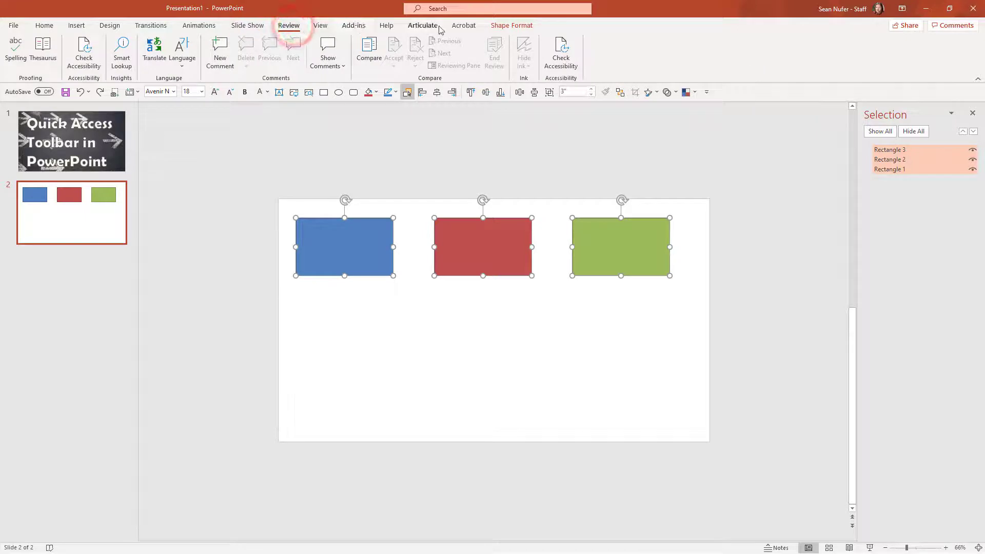
left_click(512, 25)
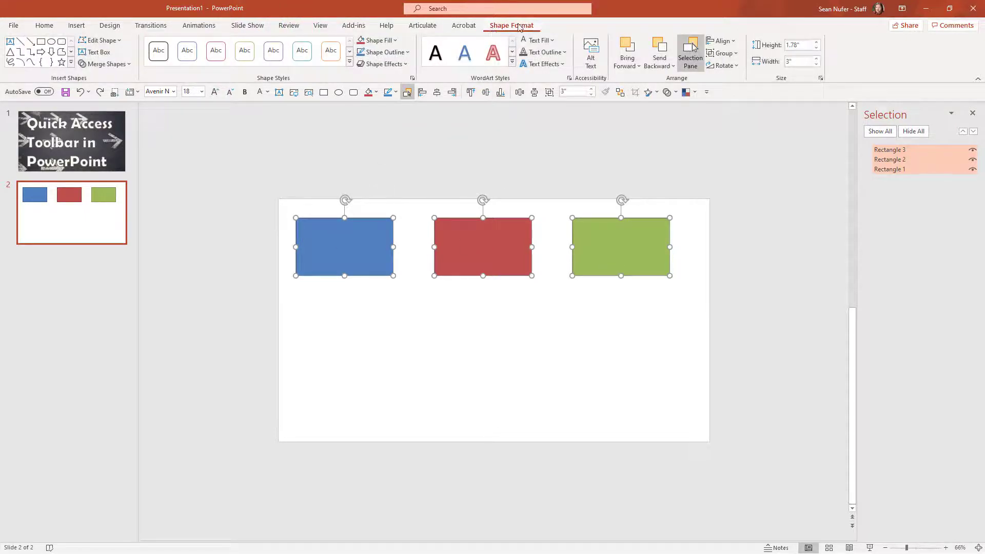
Step: Pin Edit Shape to the Quick Access Toolbar, then remove it again
right_click(96, 43)
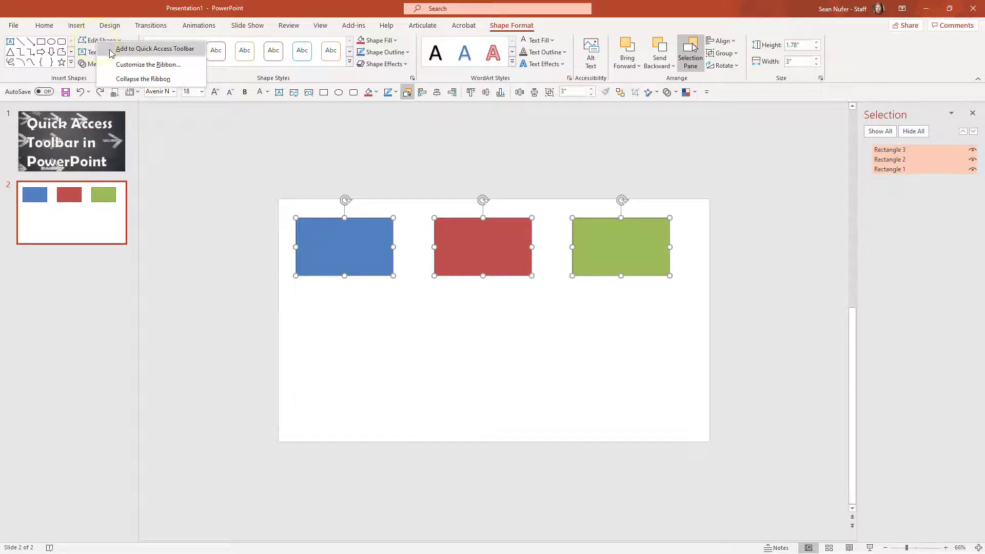
left_click(118, 48)
left_click(714, 96)
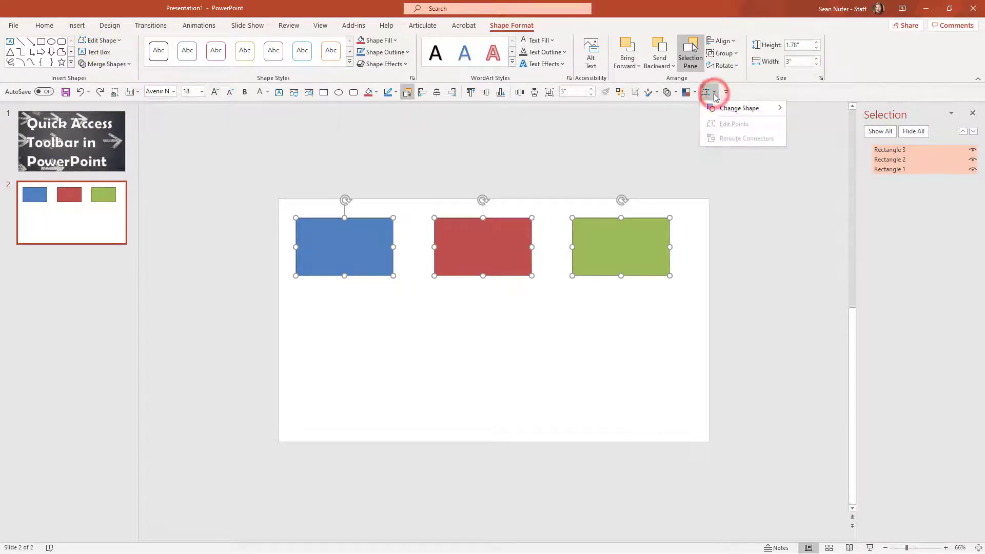
left_click(713, 96)
right_click(710, 96)
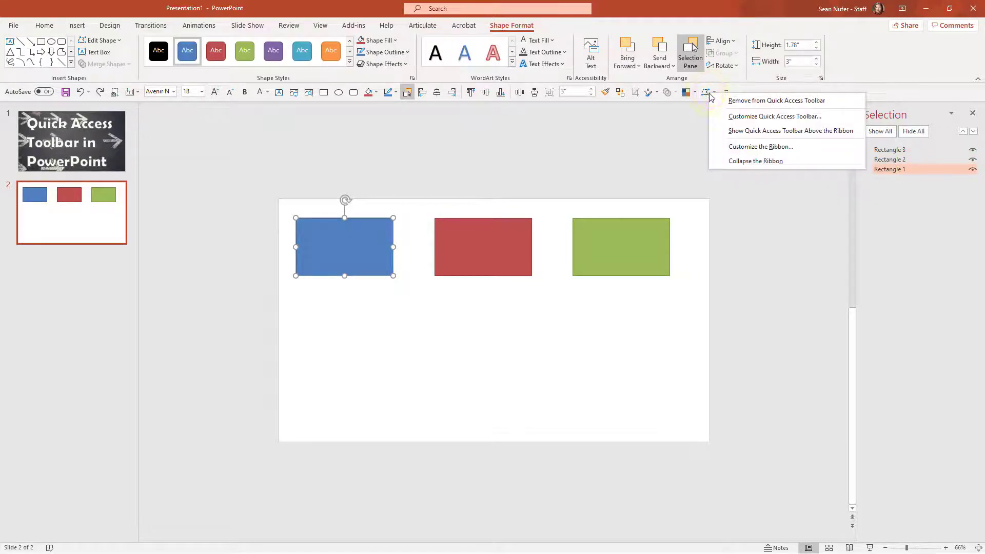
left_click(745, 101)
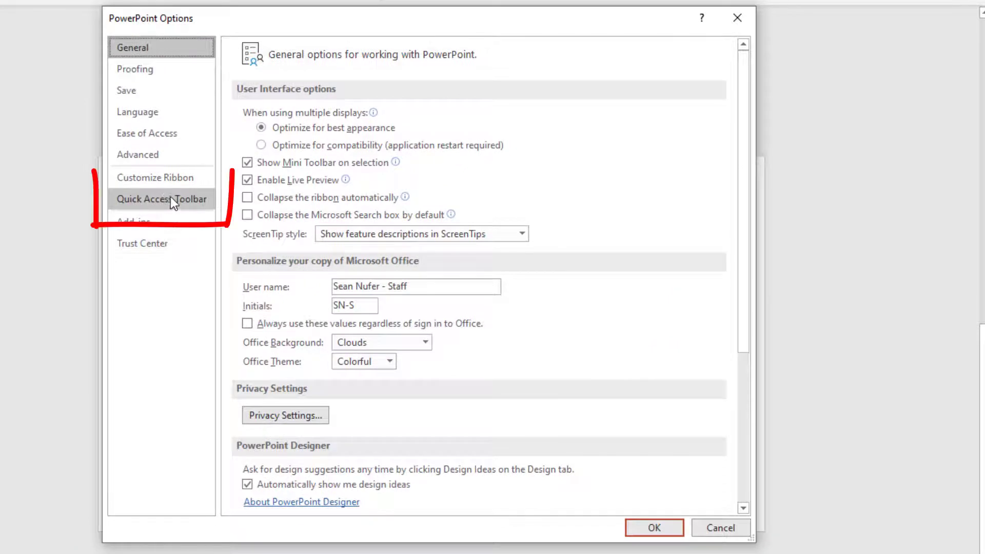
Step: On the Quick Access Toolbar page, scroll Popular Commands, select New Slide, and expand Choose commands from
left_click(171, 201)
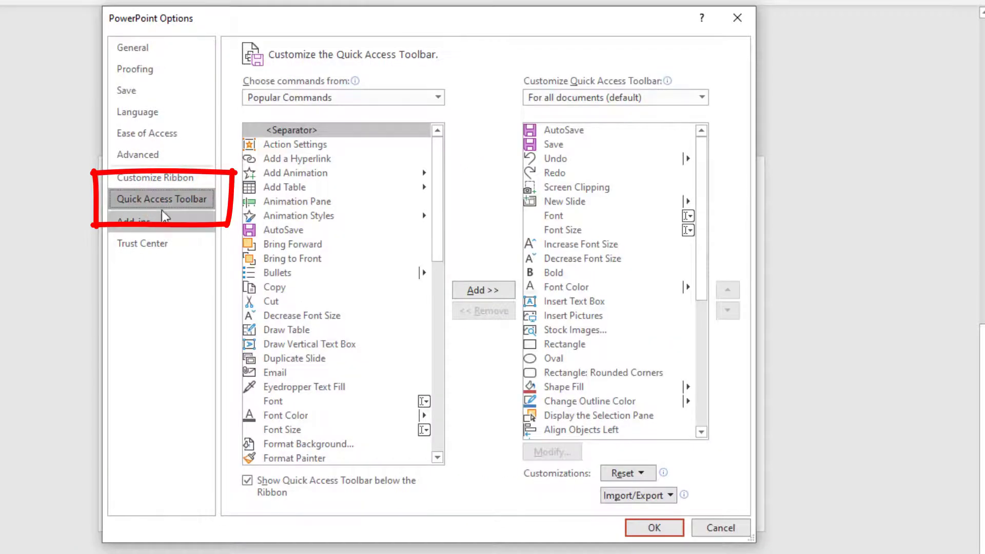
left_click_drag(437, 168, 443, 411)
left_click_drag(447, 345, 440, 284)
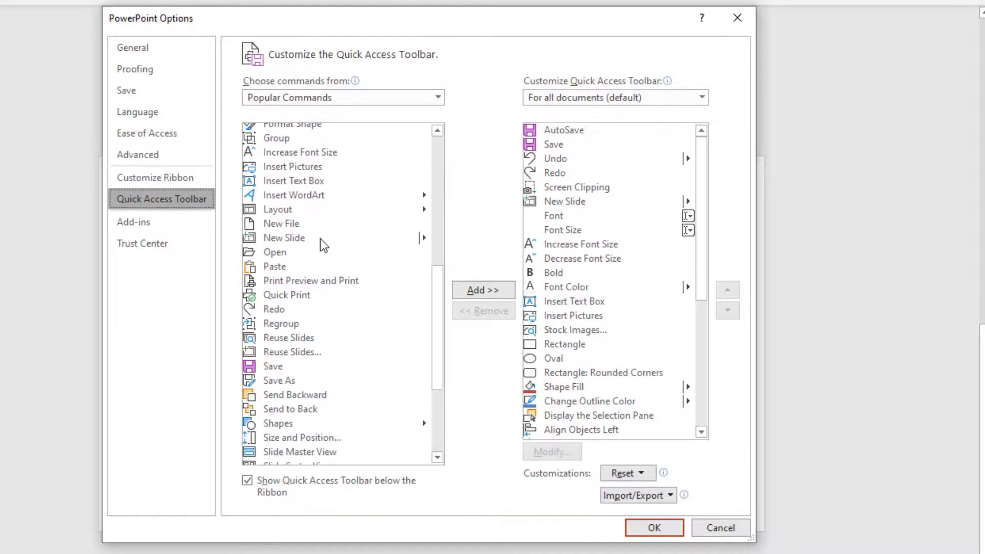
left_click(295, 239)
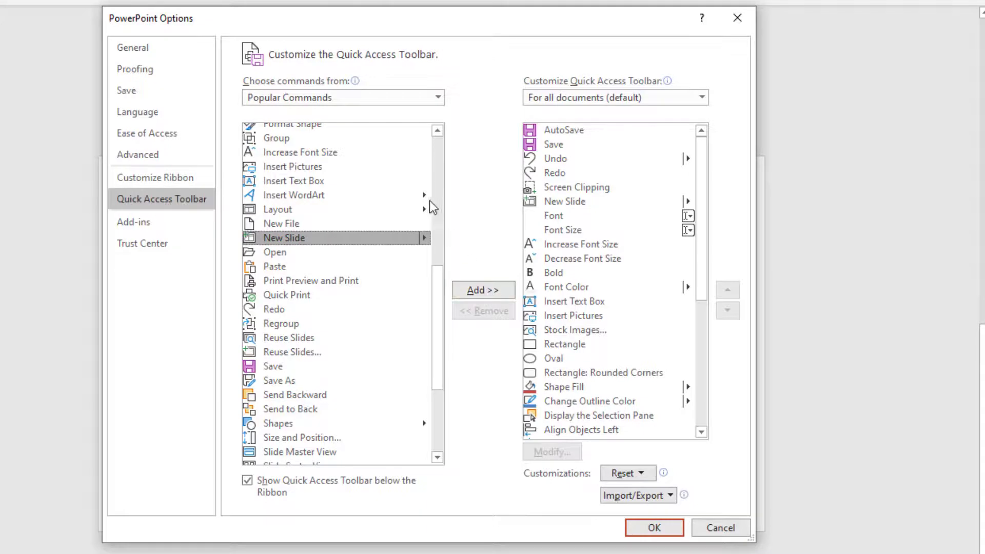
left_click(263, 102)
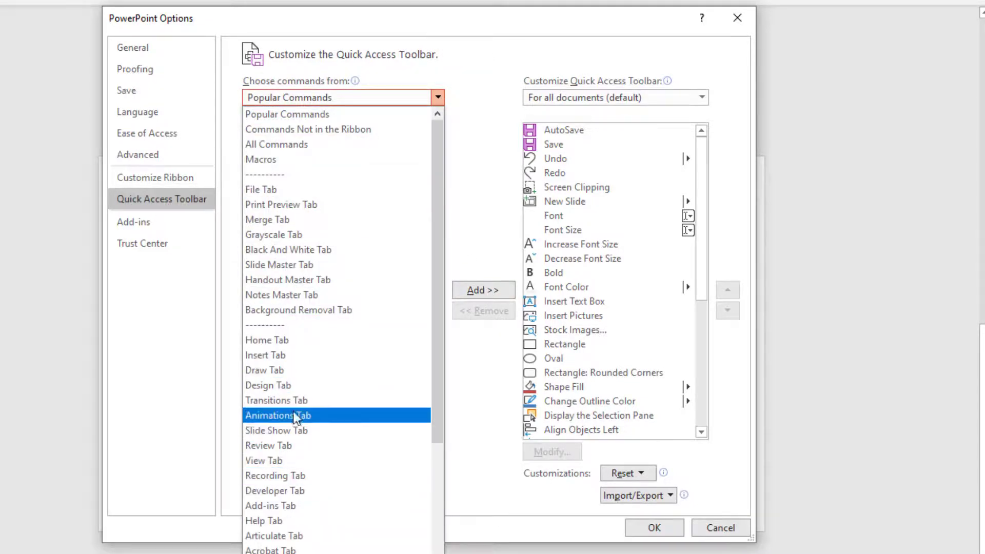
Step: Switch the command source to All Commands and scroll the list, selecting Stencils
left_click(282, 144)
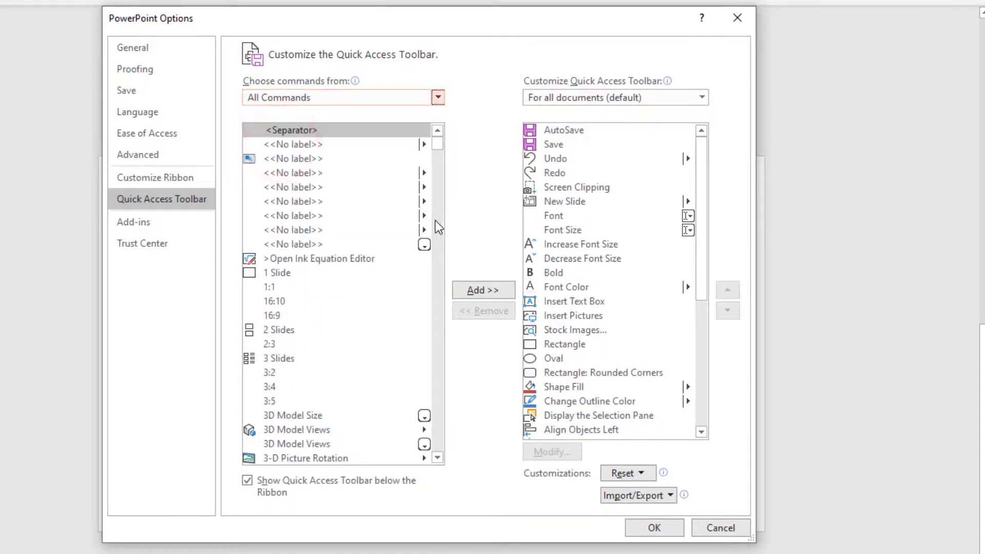
left_click_drag(437, 143, 443, 409)
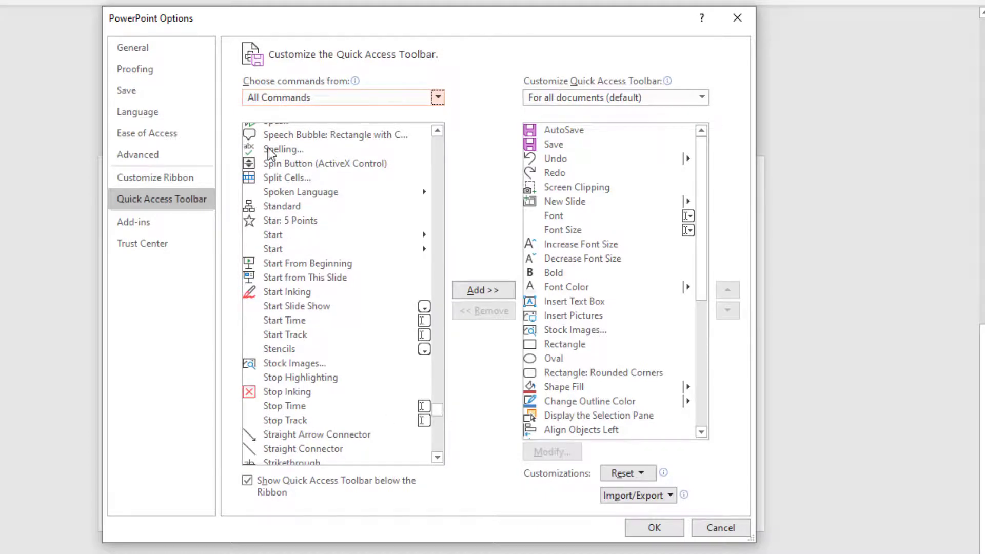
left_click(287, 350)
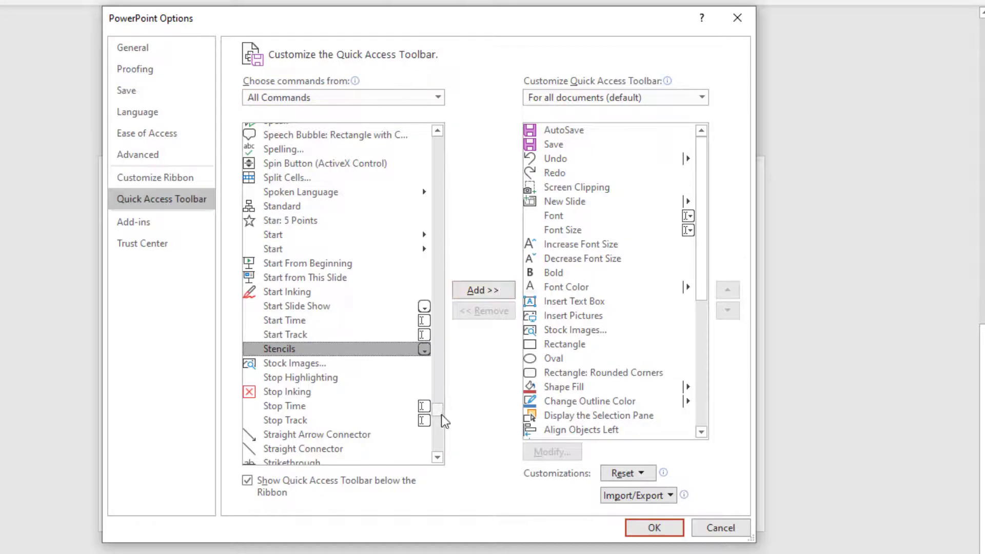
left_click_drag(440, 413, 437, 205)
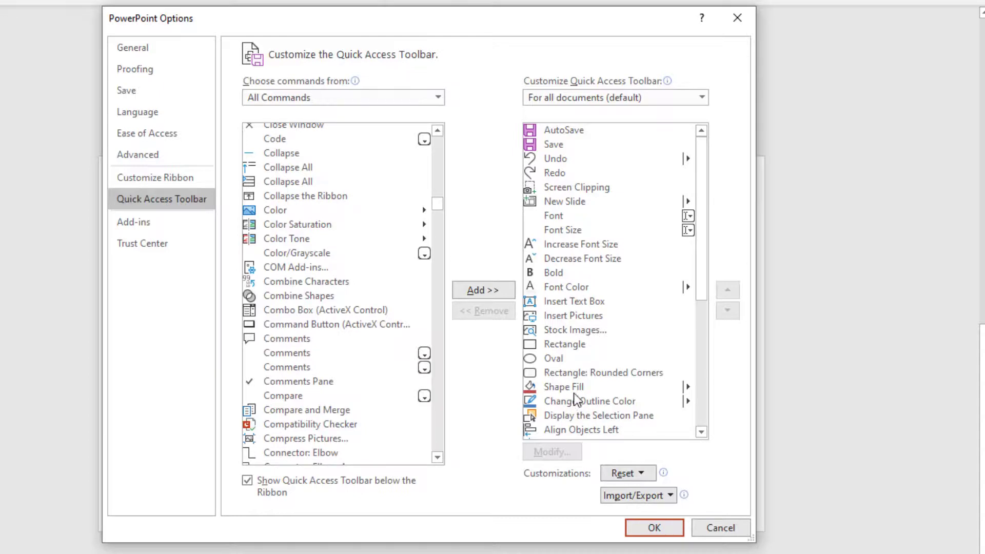
Step: Move Oval one place down in the toolbar list and back up, then select Font Color
left_click(552, 359)
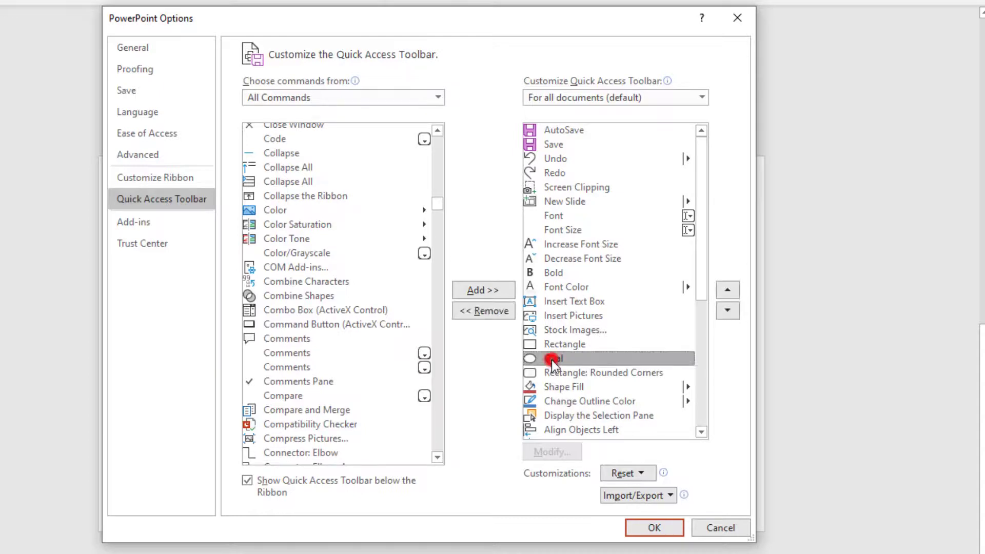
left_click(728, 310)
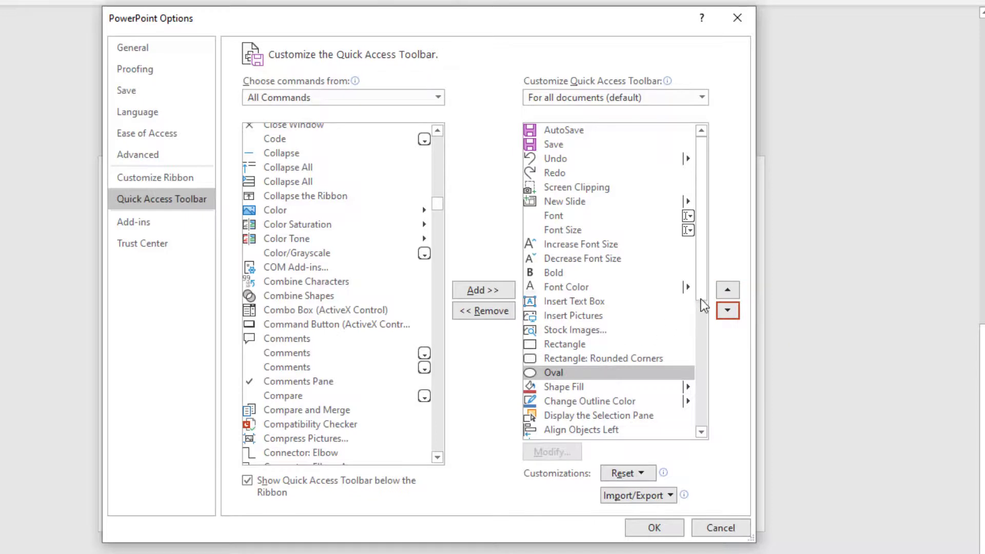
left_click(728, 292)
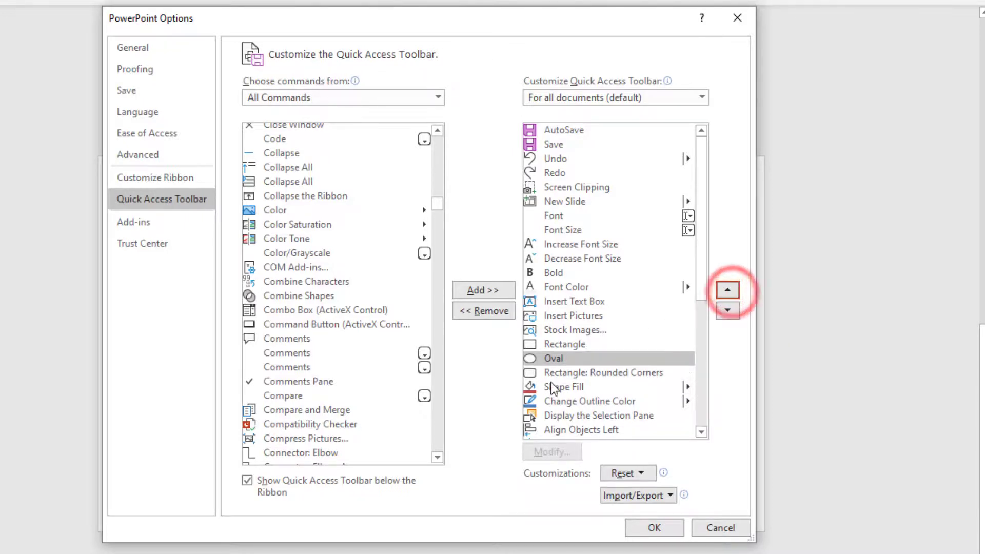
left_click(549, 287)
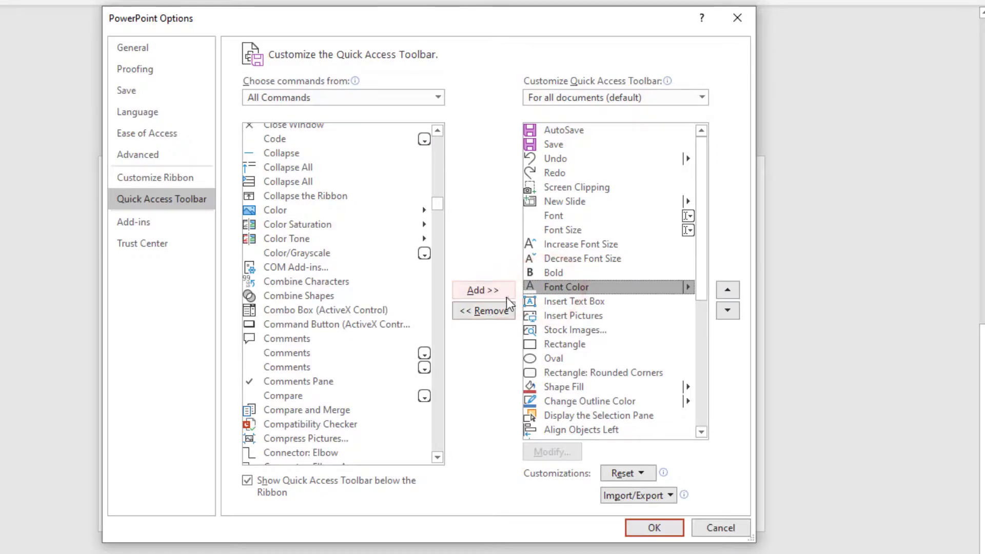
left_click(667, 532)
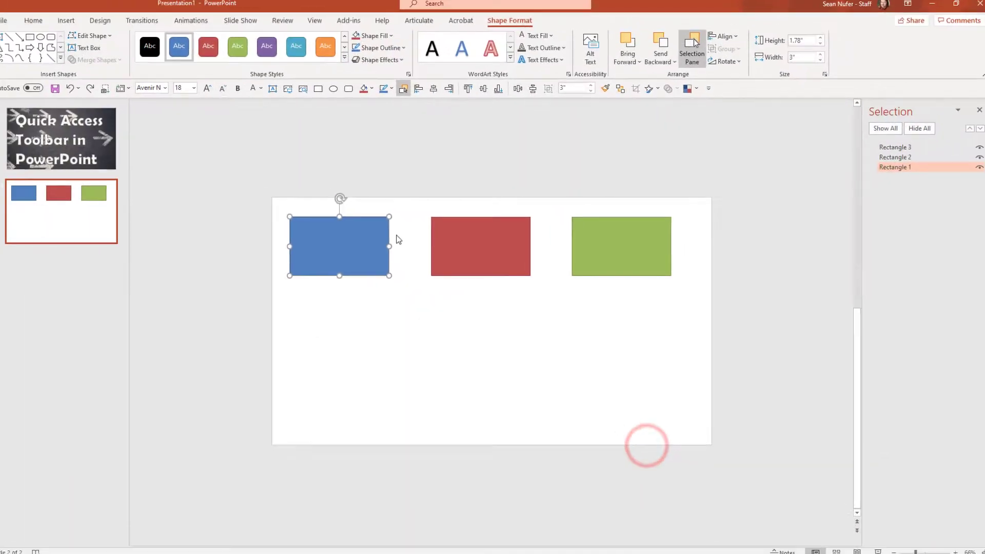